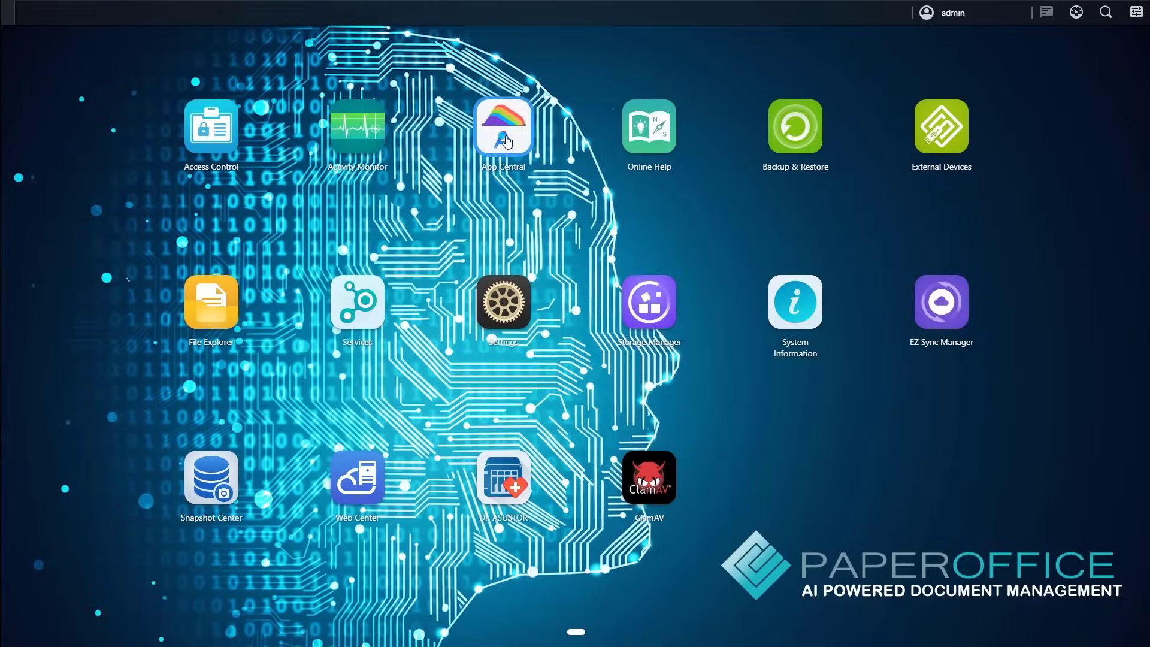
- Find 'mariadb' under All Apps in App Central and install it, accepting its requirements
{"action": "left_click", "coordinate": [505, 136]}
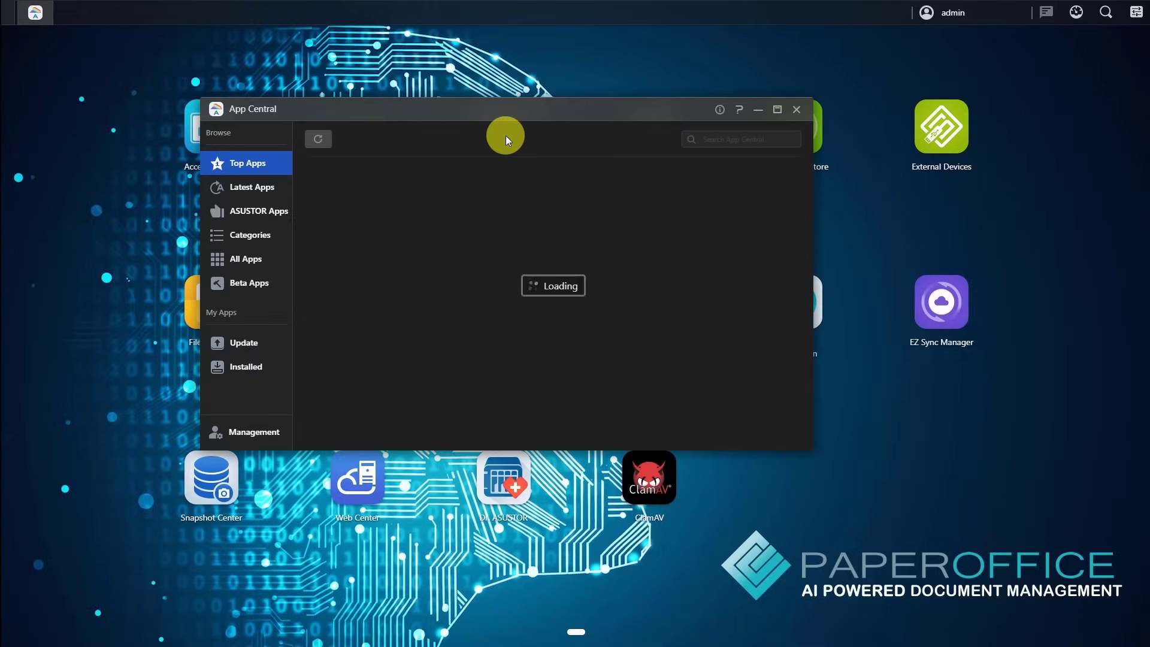
{"action": "left_click", "coordinate": [249, 258]}
{"action": "left_click", "coordinate": [729, 139]}
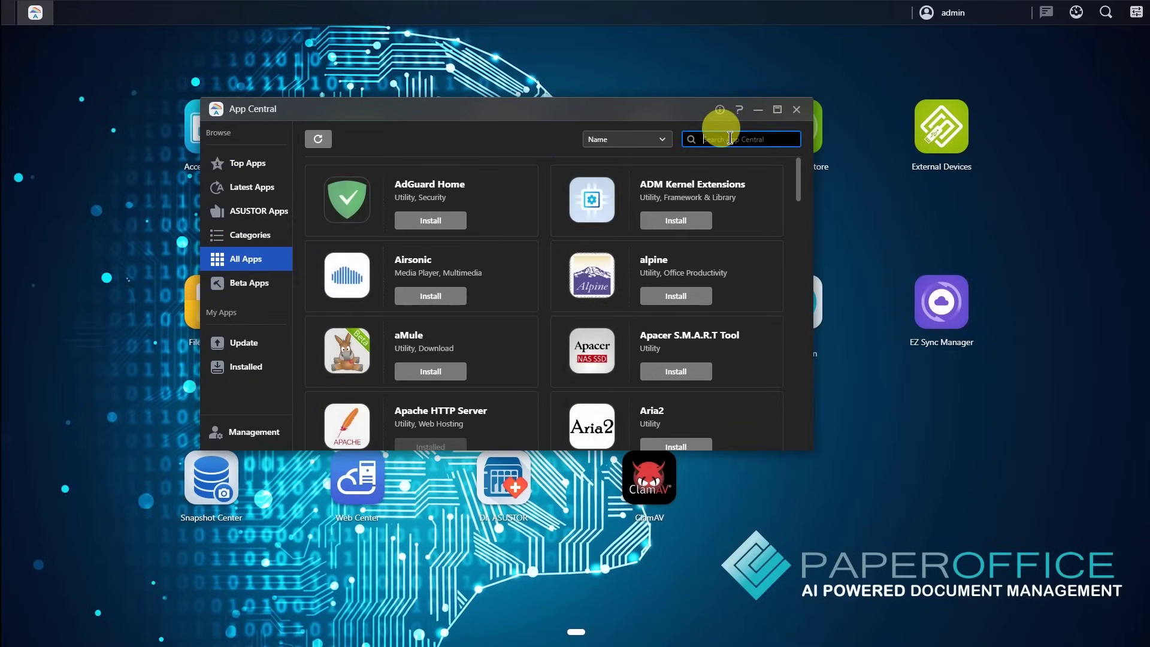
{"action": "type", "text": "mariadb"}
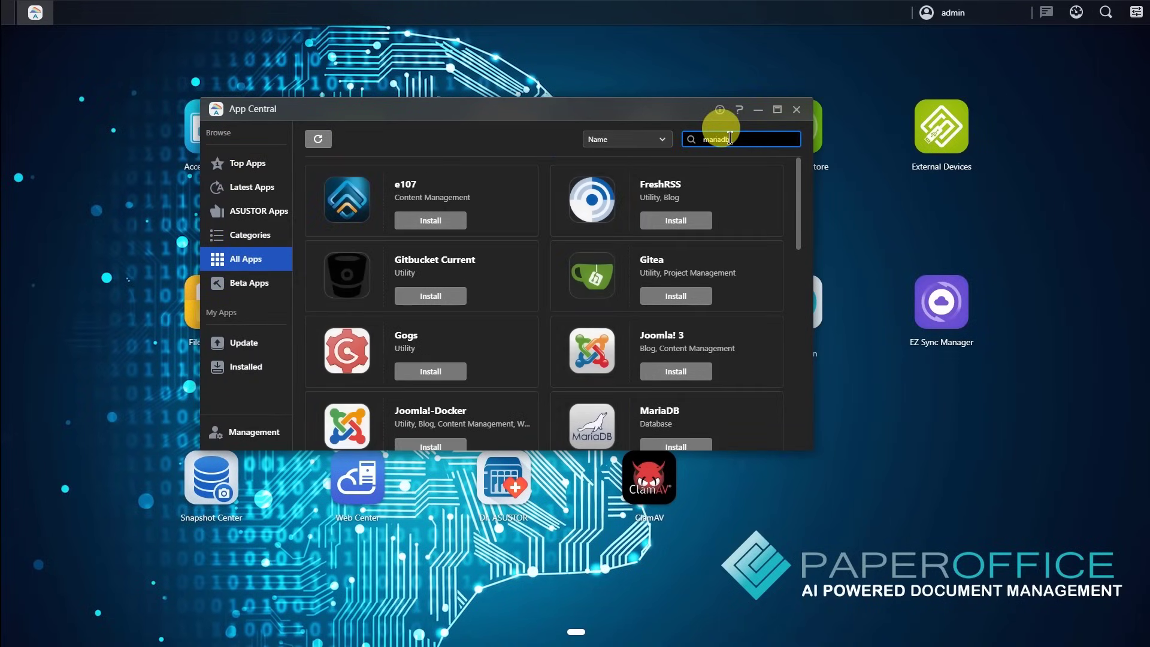
{"action": "scroll", "coordinate": [669, 371], "scroll_direction": "down", "scroll_amount": 1}
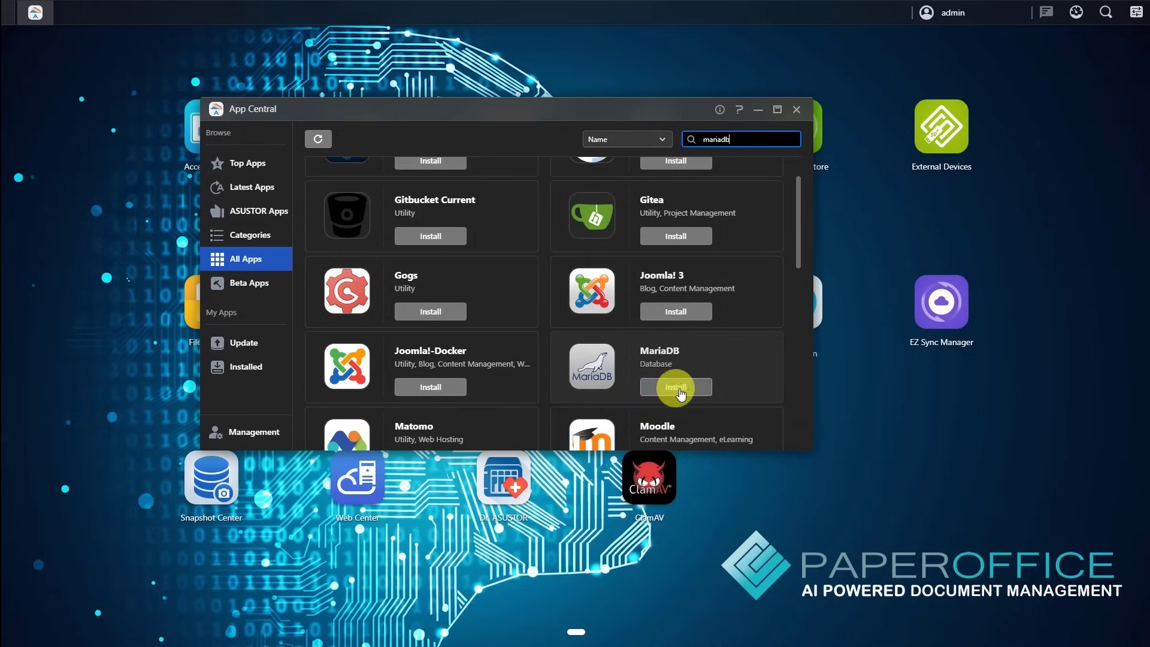
{"action": "left_click", "coordinate": [679, 388]}
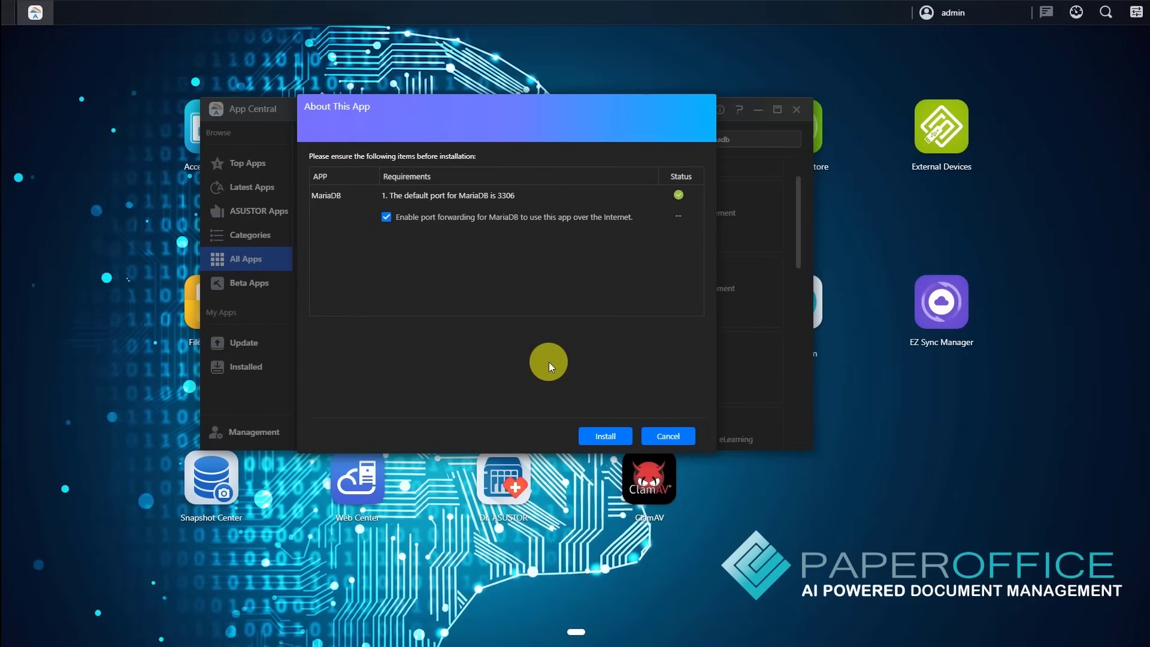
{"action": "left_click", "coordinate": [596, 436]}
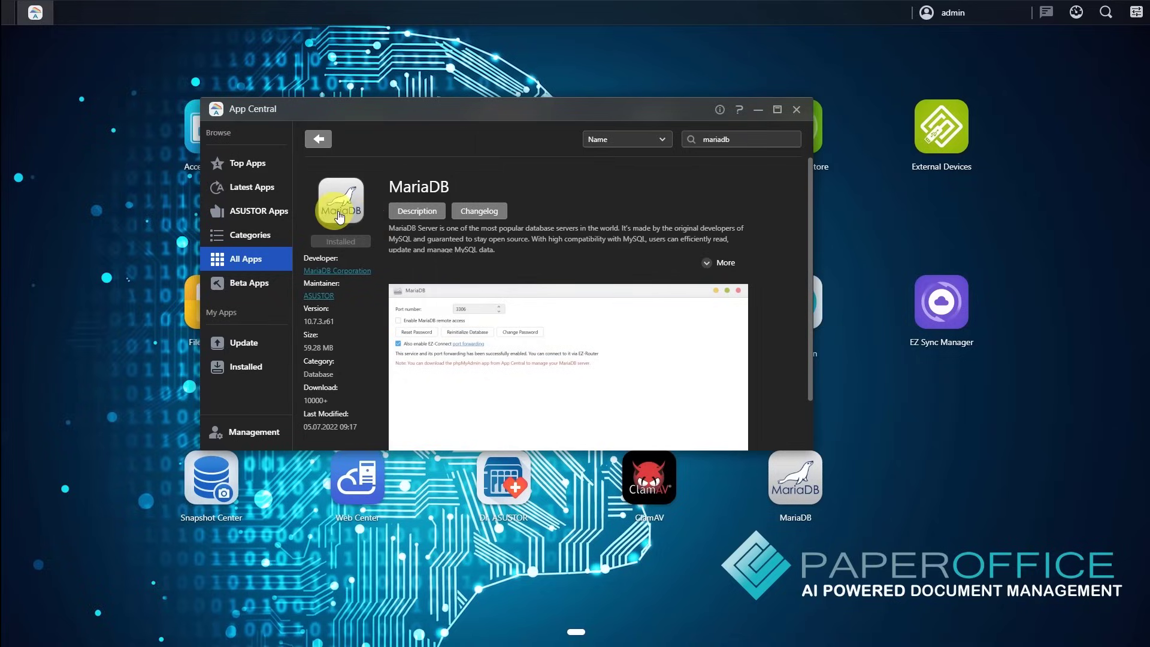
- Tick 'Enable MariaDB remote access' in MariaDB settings, apply it, and close the window
{"action": "left_click", "coordinate": [338, 212]}
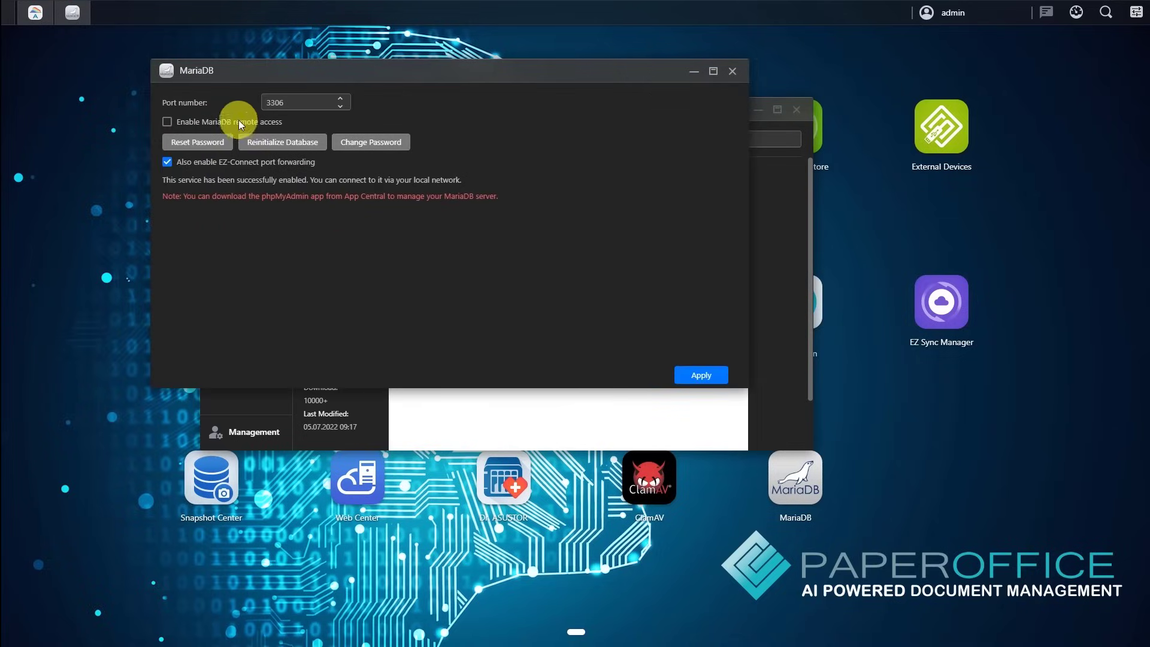
{"action": "left_click", "coordinate": [167, 121]}
{"action": "left_click", "coordinate": [704, 377]}
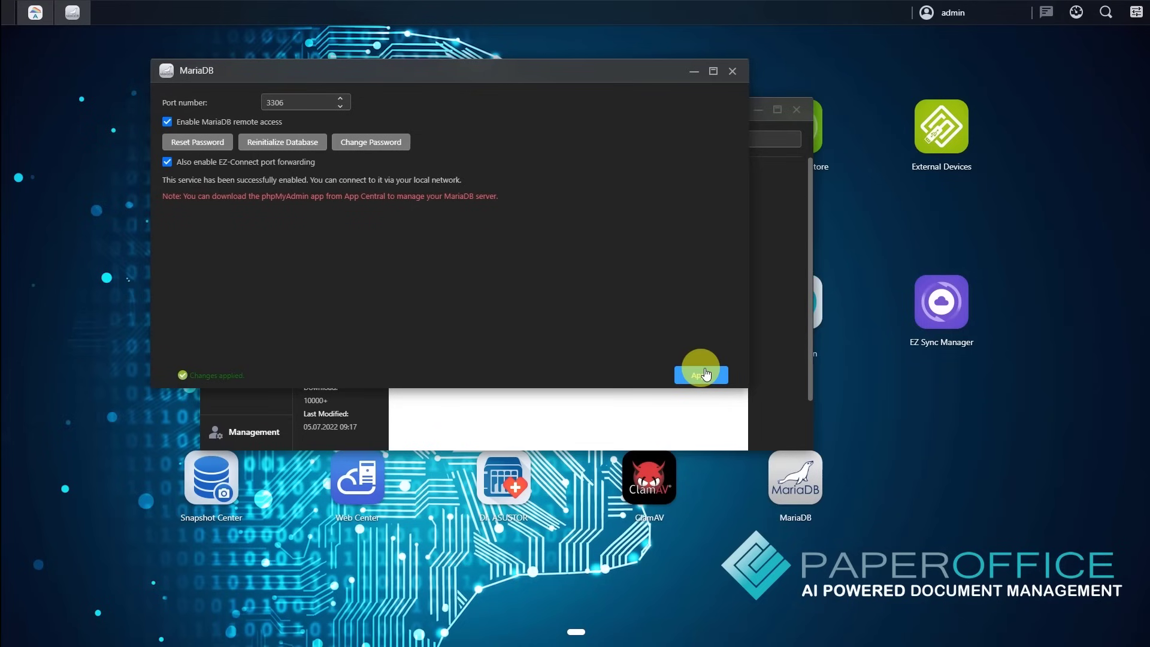
{"action": "left_click", "coordinate": [731, 72]}
- Search App Central for 'phpmyadmin', install it, and launch phpMyAdmin
{"action": "triple_click", "coordinate": [744, 139]}
{"action": "type", "text": "phpmyadmin"}
{"action": "key", "text": "Return"}
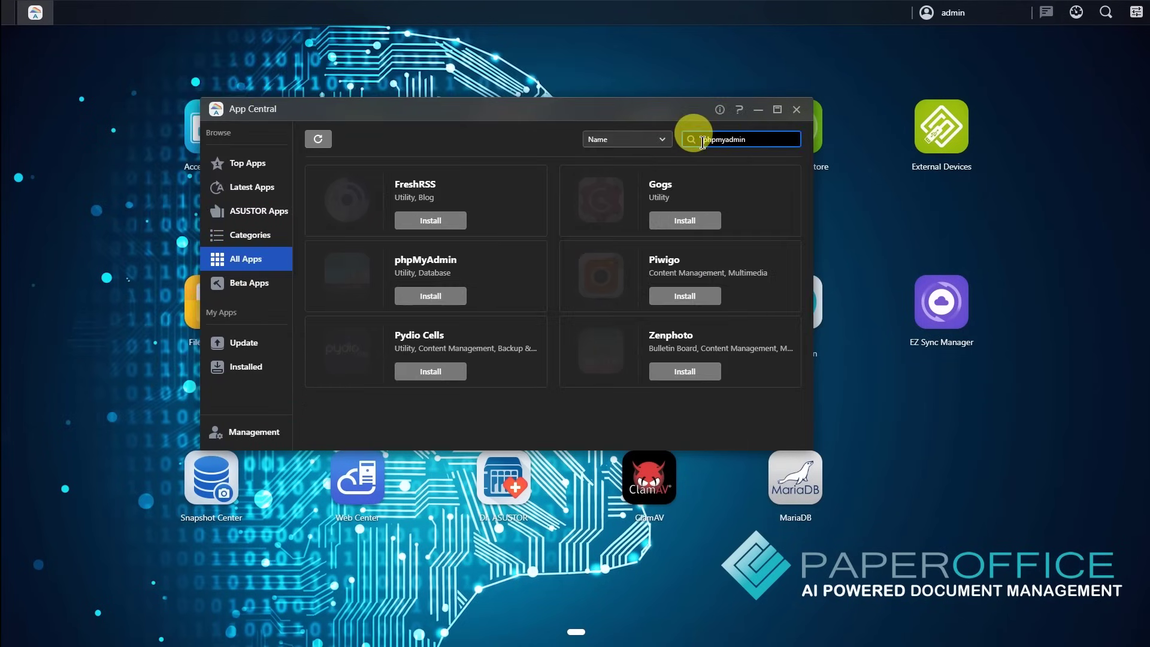
{"action": "left_click", "coordinate": [440, 297]}
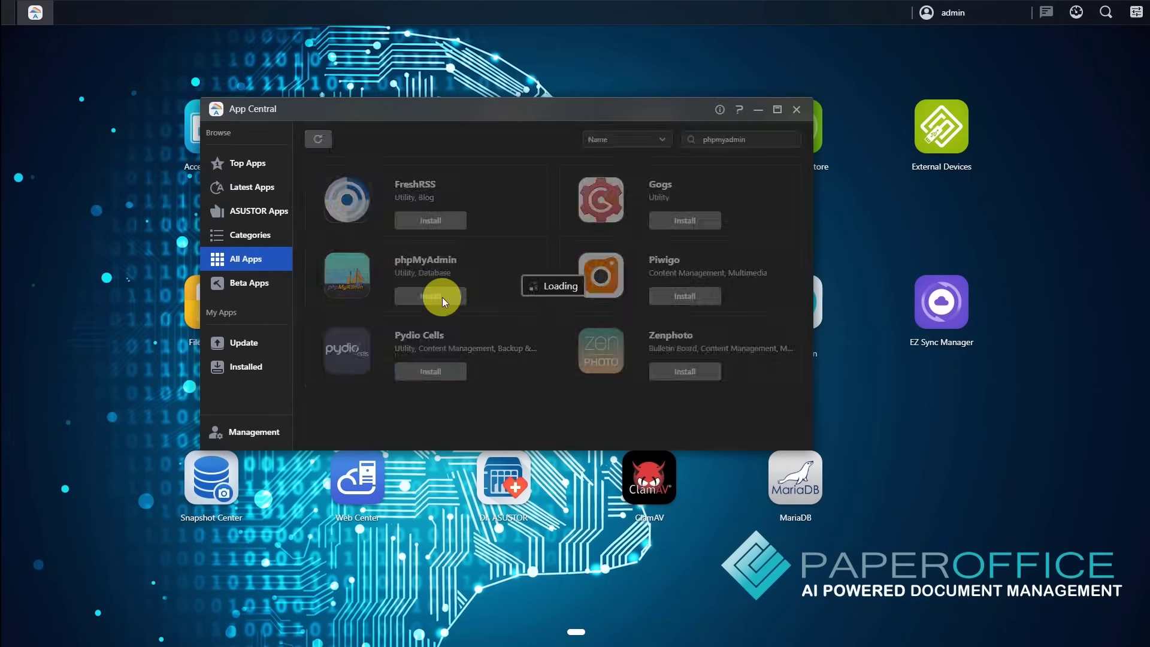
{"action": "left_click", "coordinate": [600, 432]}
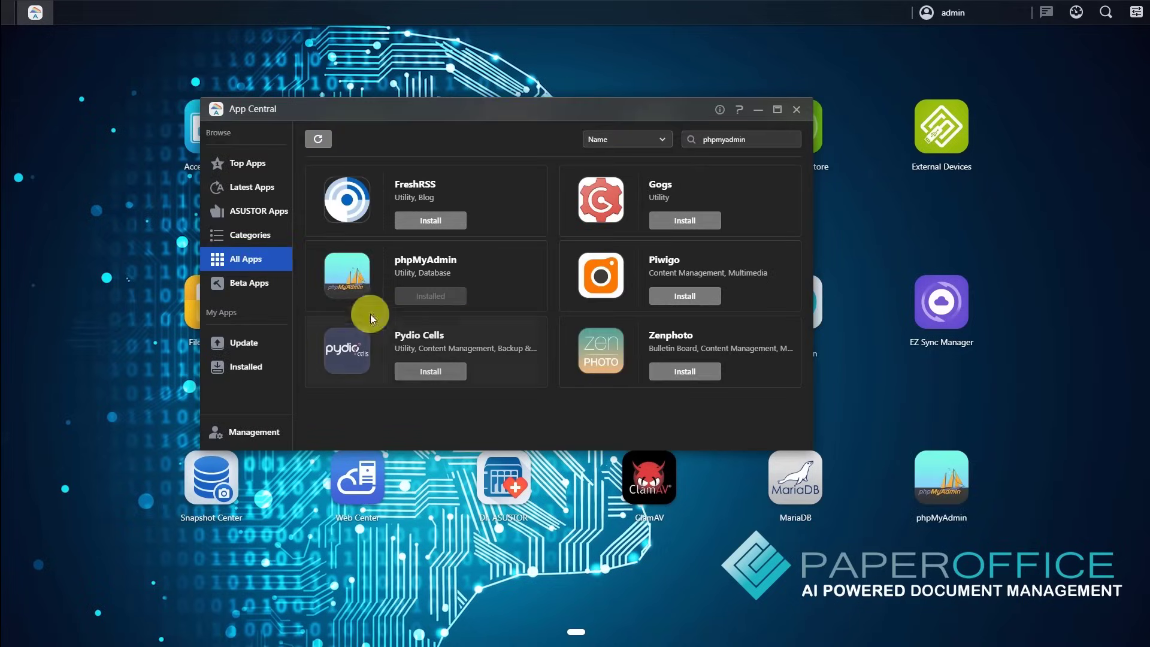
{"action": "left_click", "coordinate": [351, 269]}
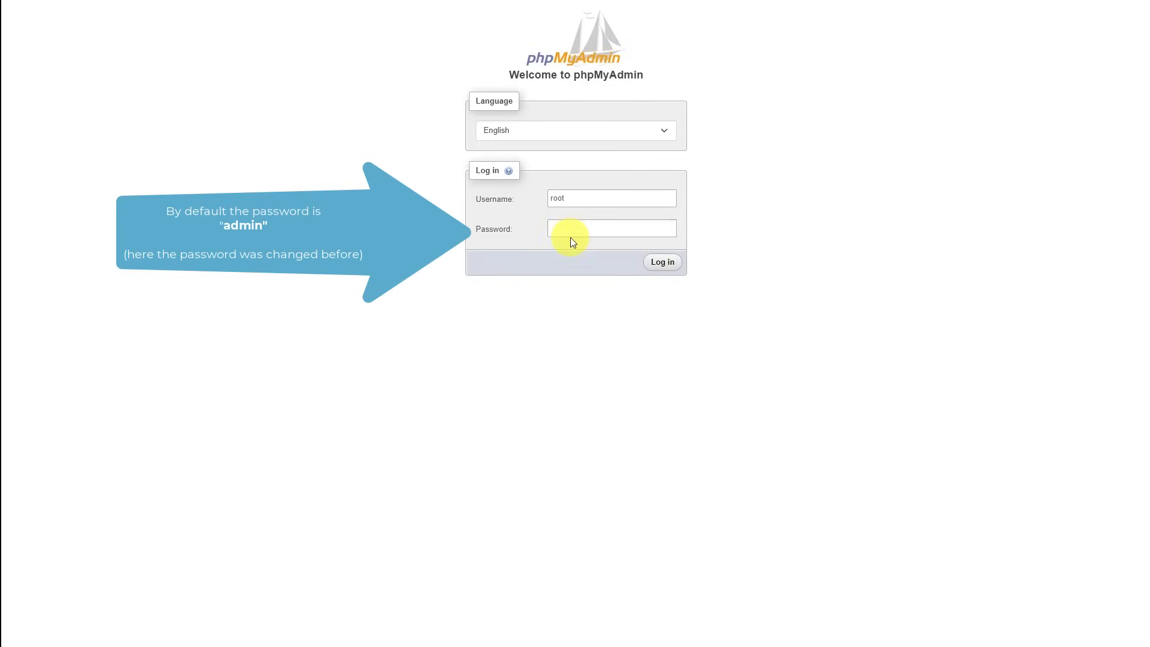
- Paste the root password into phpMyAdmin's login form and log in
{"action": "left_click", "coordinate": [571, 235]}
{"action": "key", "text": "ctrl+v"}
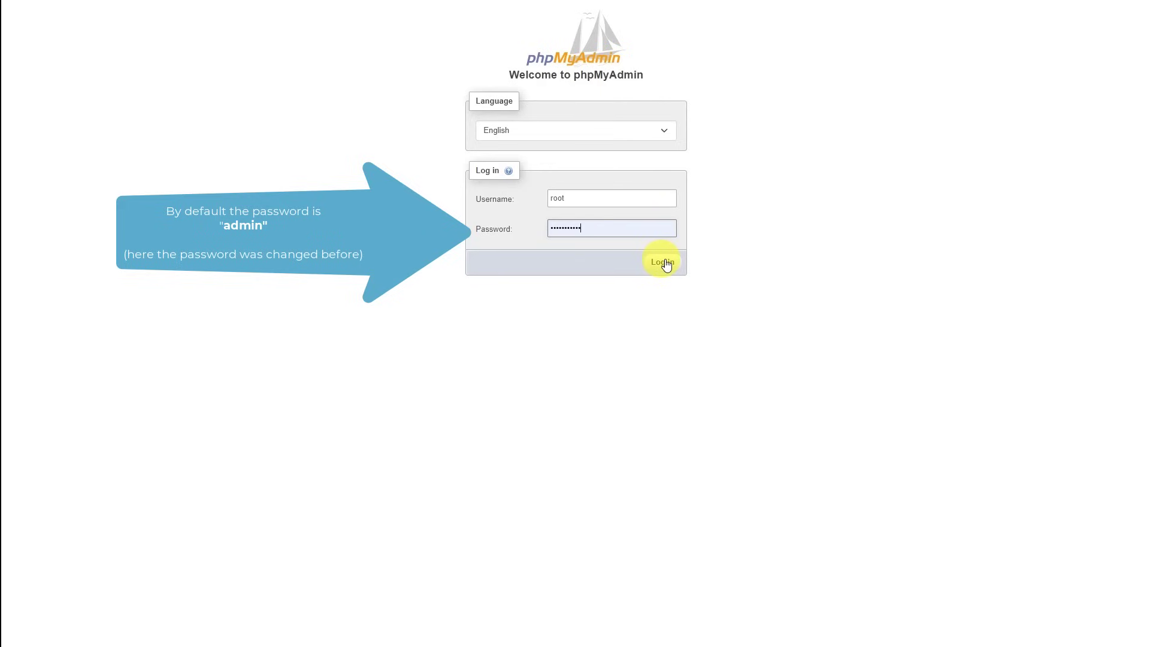
{"action": "left_click", "coordinate": [664, 263]}
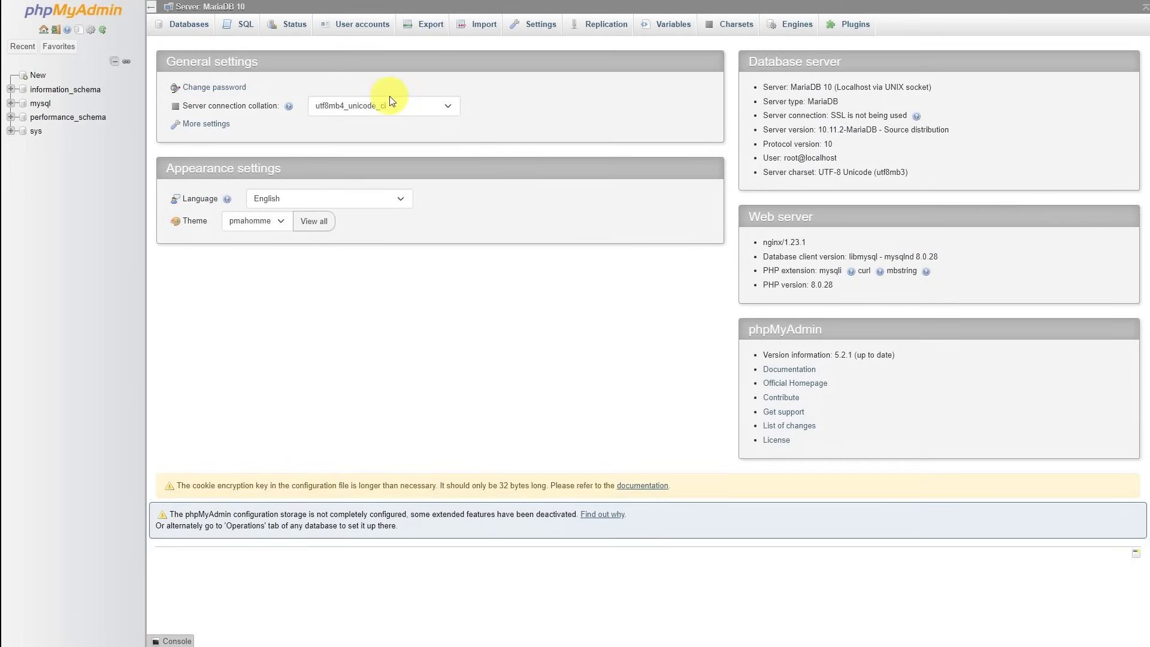
- Add user 'paperoffice' with a confirmed password and all global privileges checked
{"action": "left_click", "coordinate": [355, 27]}
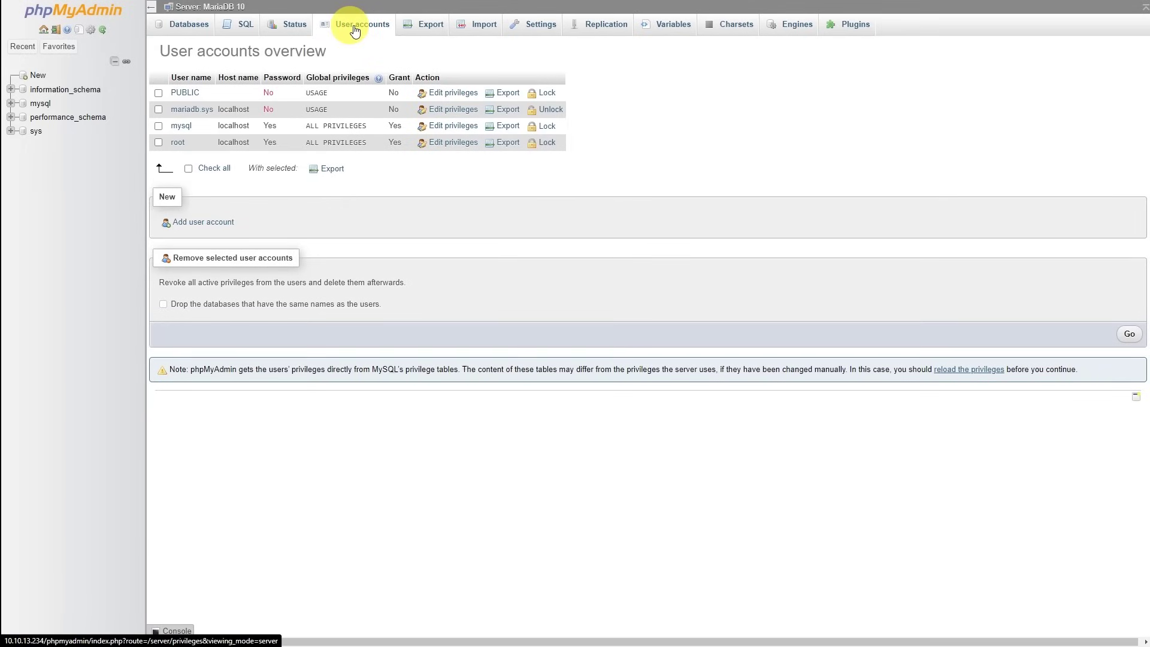
{"action": "left_click", "coordinate": [214, 225]}
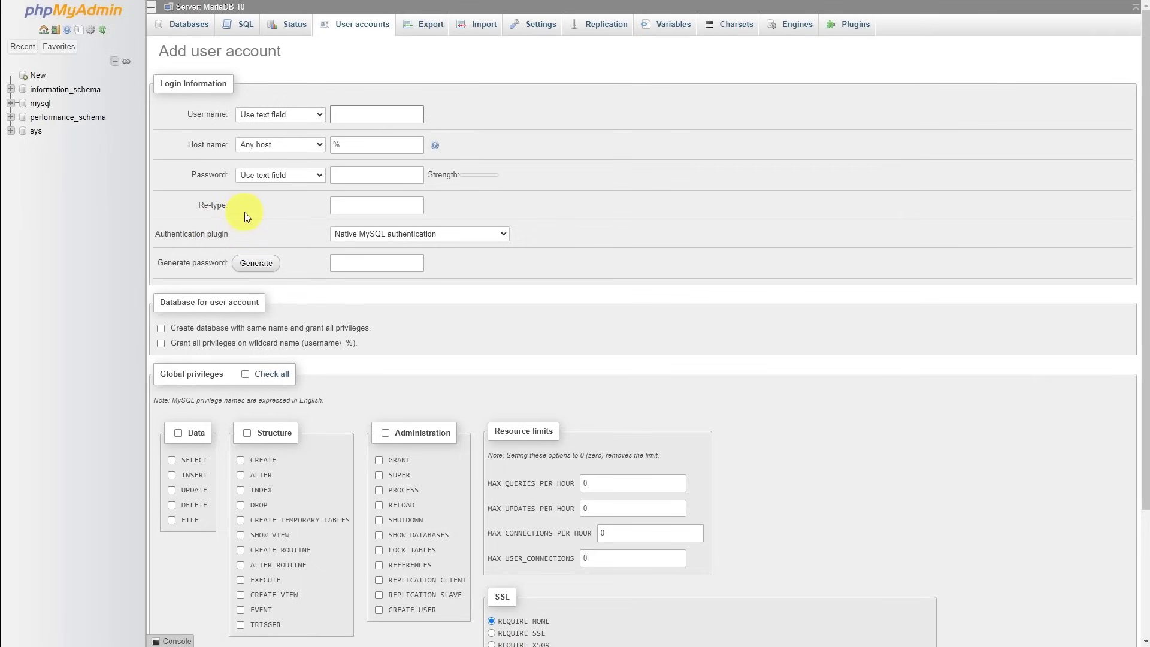
{"action": "type", "text": "paperoffice"}
{"action": "left_click", "coordinate": [352, 174]}
{"action": "left_click", "coordinate": [339, 206]}
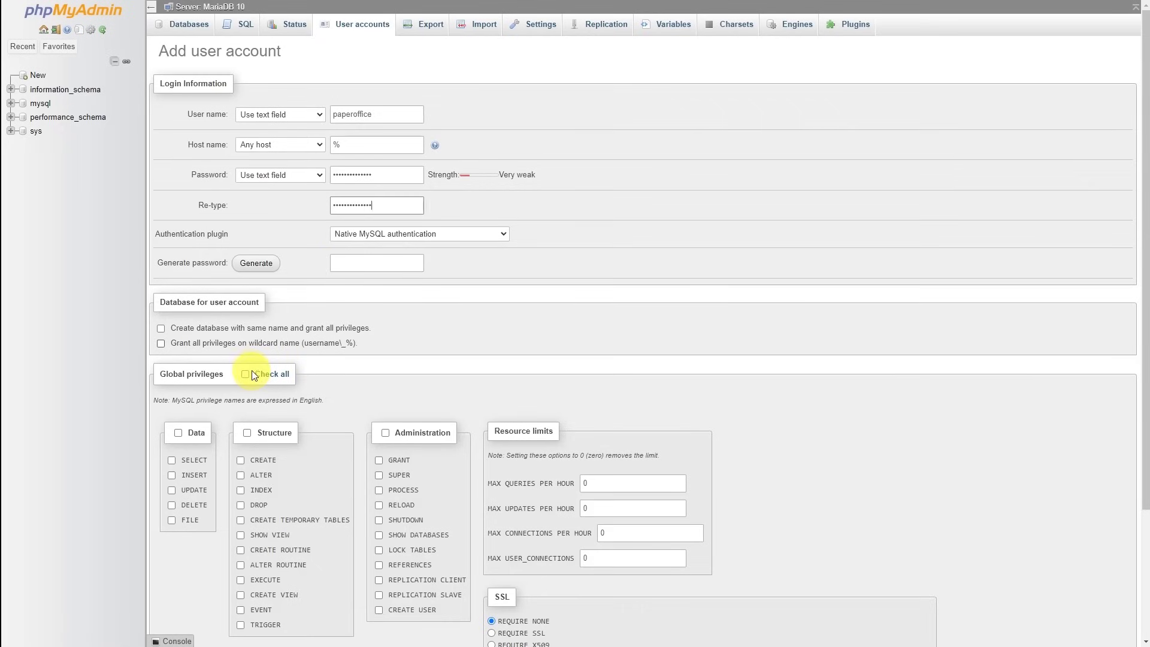
{"action": "left_click", "coordinate": [245, 374]}
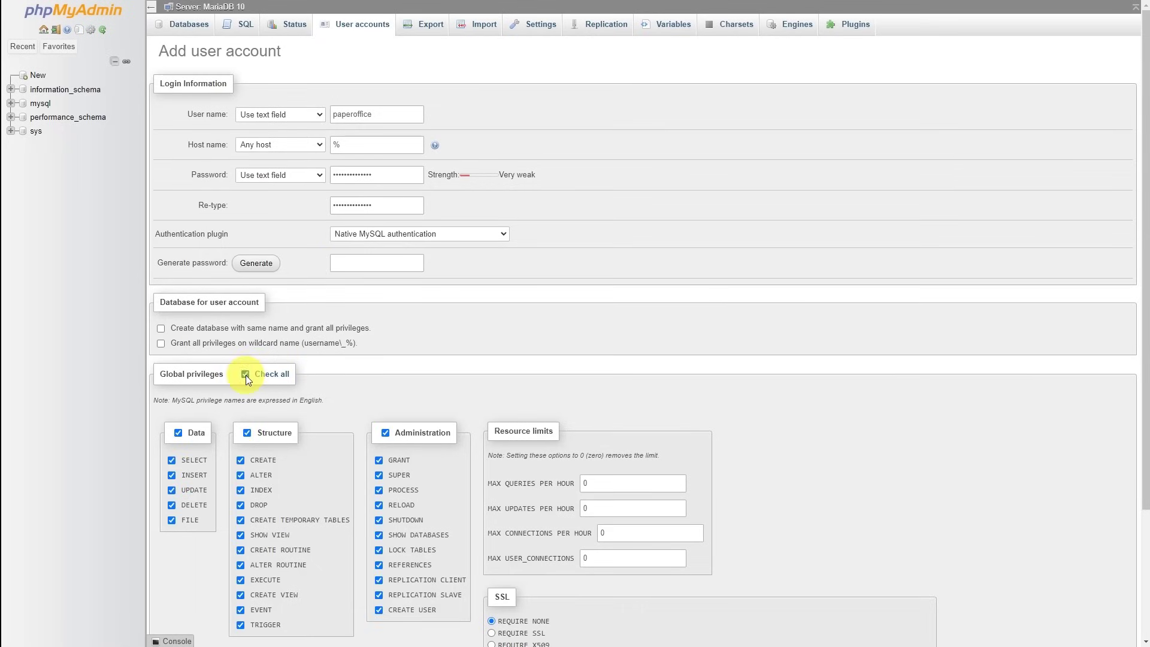
{"action": "scroll", "coordinate": [355, 396], "scroll_direction": "down", "scroll_amount": 3}
{"action": "left_click", "coordinate": [169, 599]}
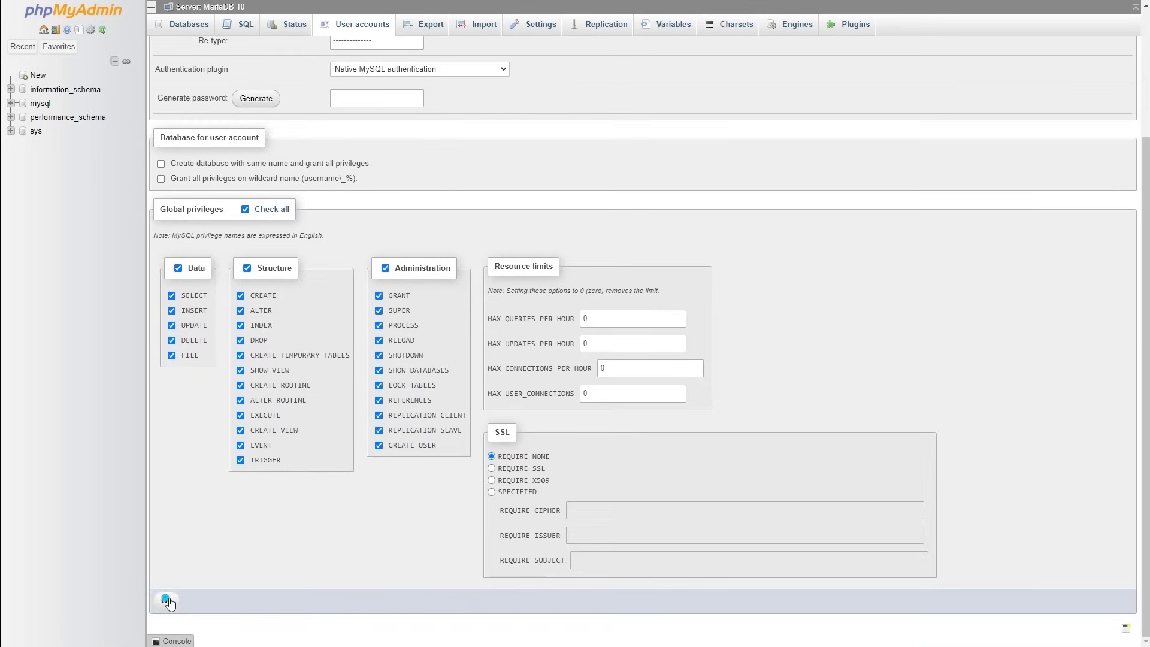
{"action": "left_click", "coordinate": [362, 24]}
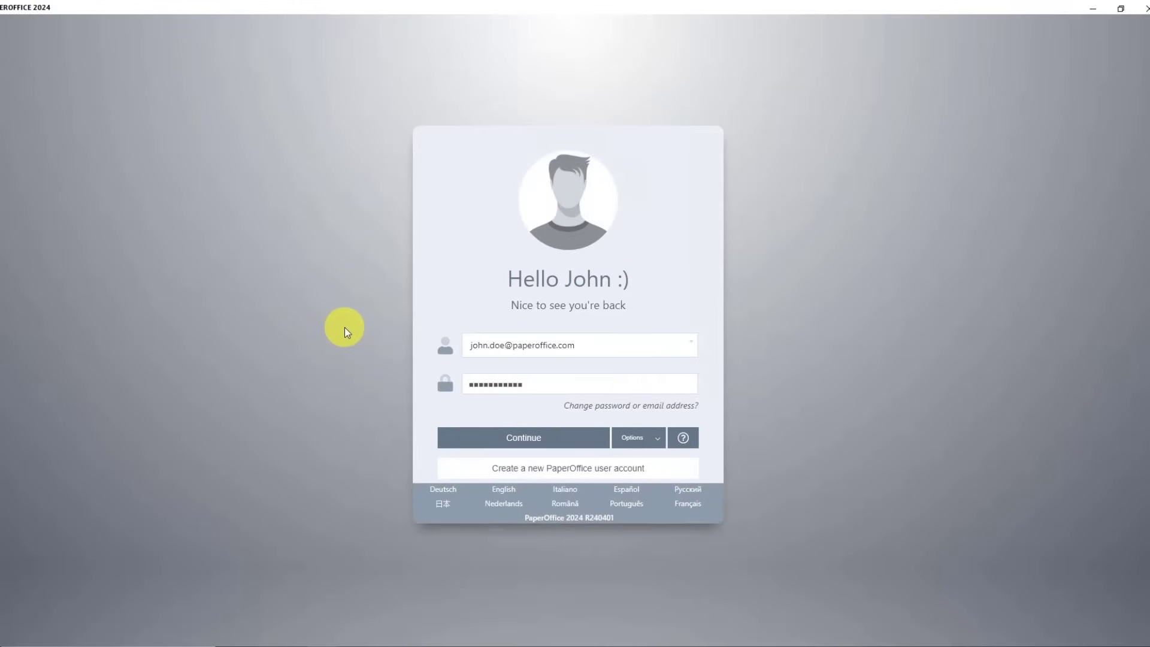
- Choose a new Asustor-NAS PaperOffice database, then replace the IP with 10.10.13.146 and the password
{"action": "left_click", "coordinate": [545, 440]}
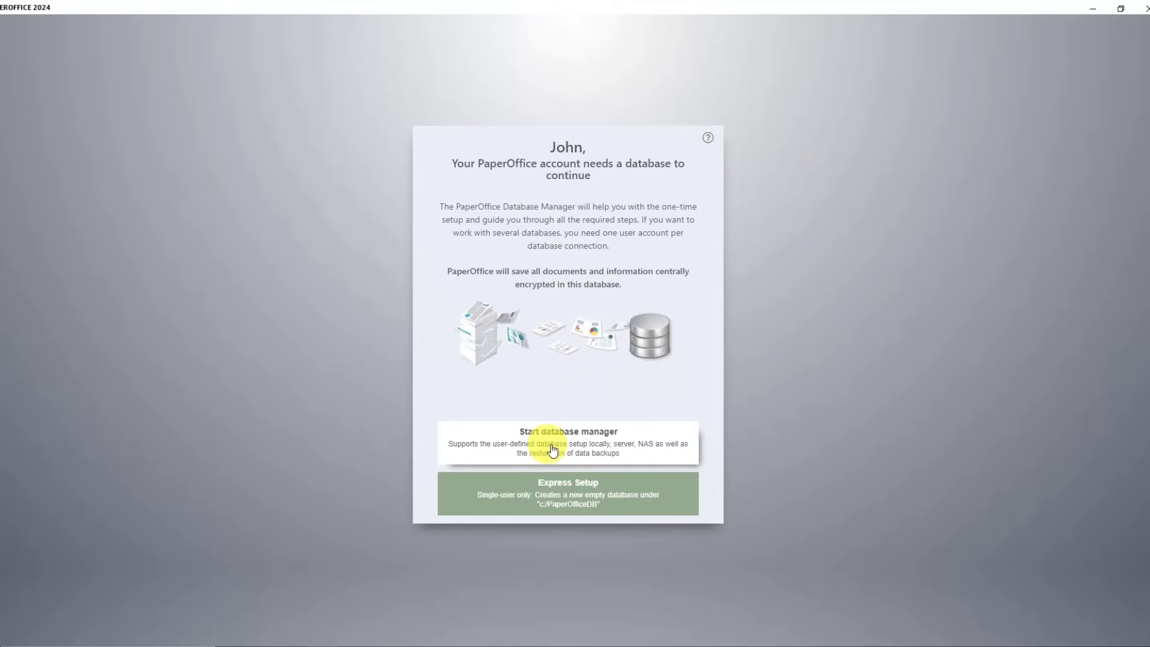
{"action": "left_click", "coordinate": [551, 450]}
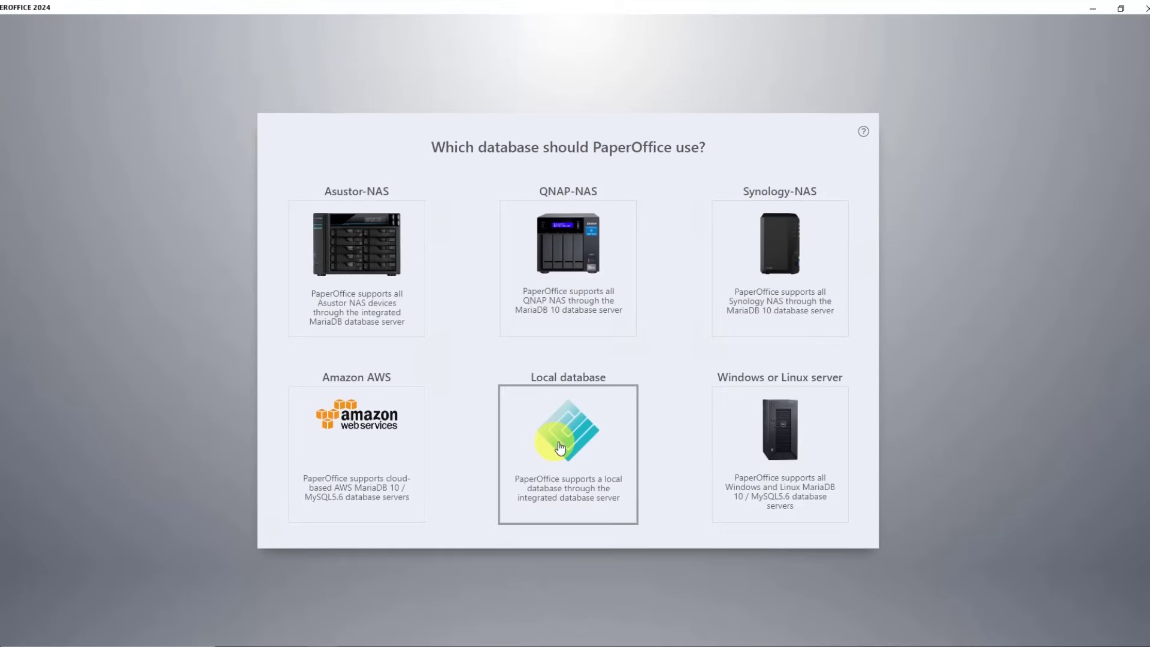
{"action": "left_click", "coordinate": [357, 263]}
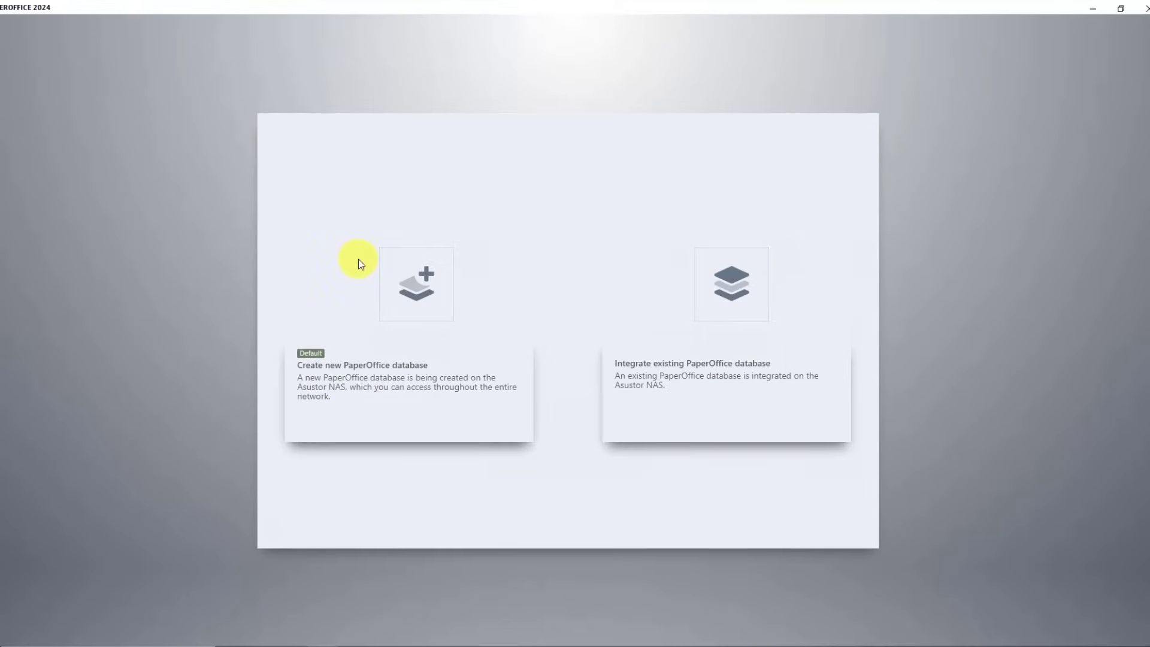
{"action": "left_click", "coordinate": [414, 281]}
{"action": "type", "text": "192.168"}
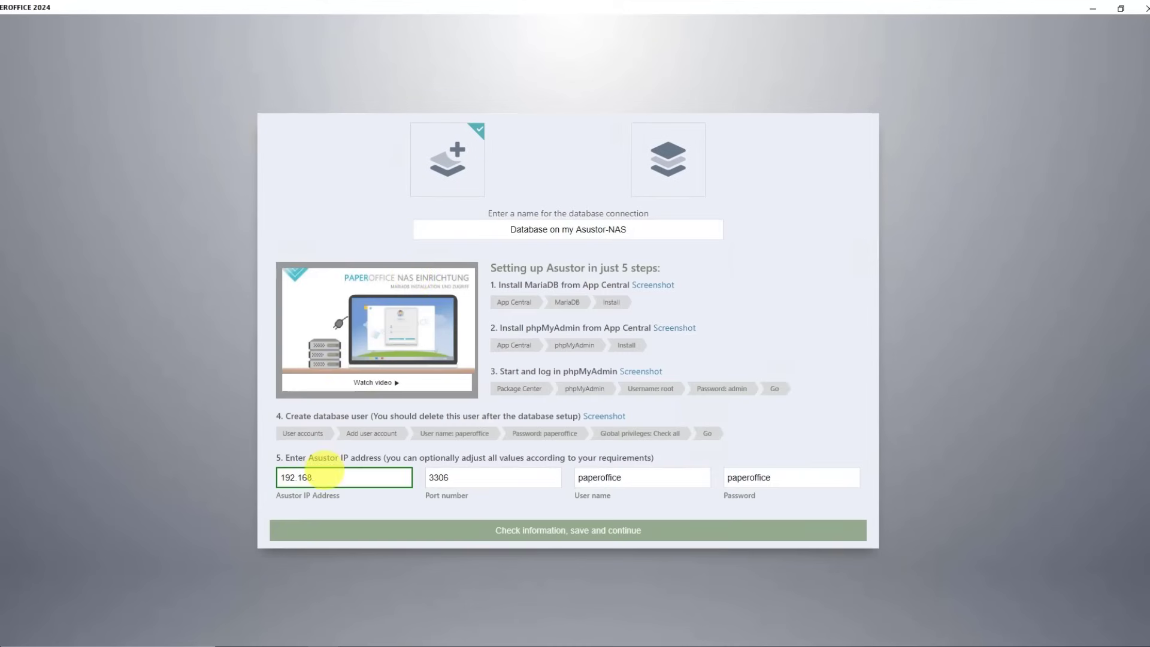
{"action": "left_click_drag", "start_coordinate": [327, 475], "coordinate": [265, 479]}
{"action": "type", "text": "10.10.13.146"}
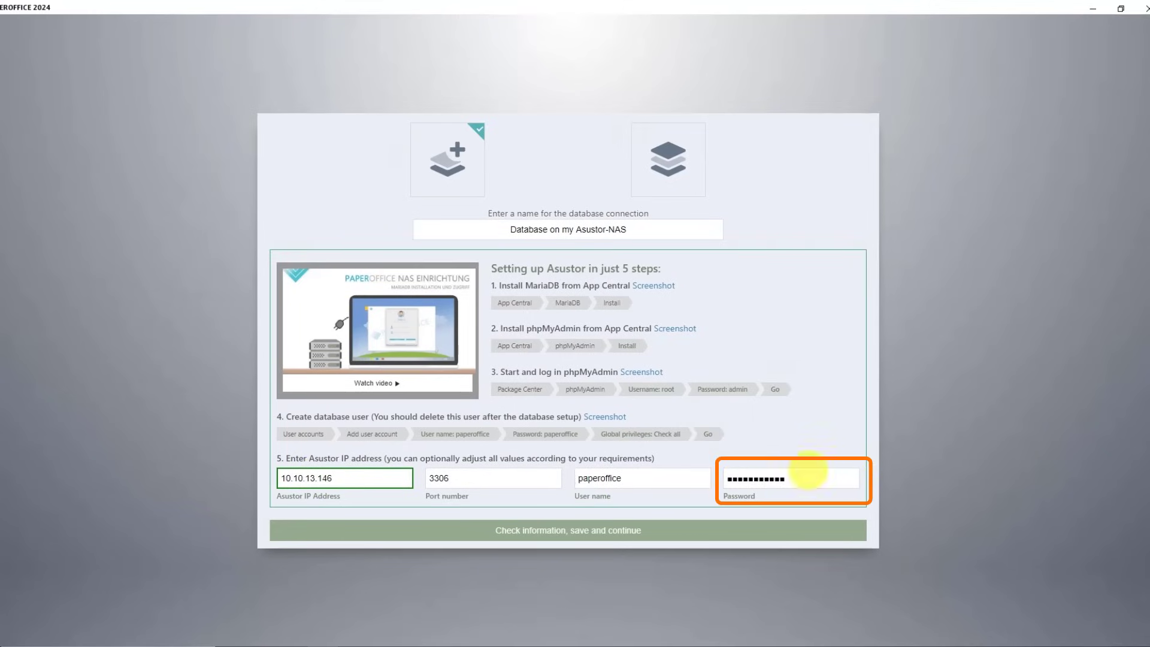
{"action": "left_click_drag", "start_coordinate": [808, 472], "coordinate": [690, 475]}
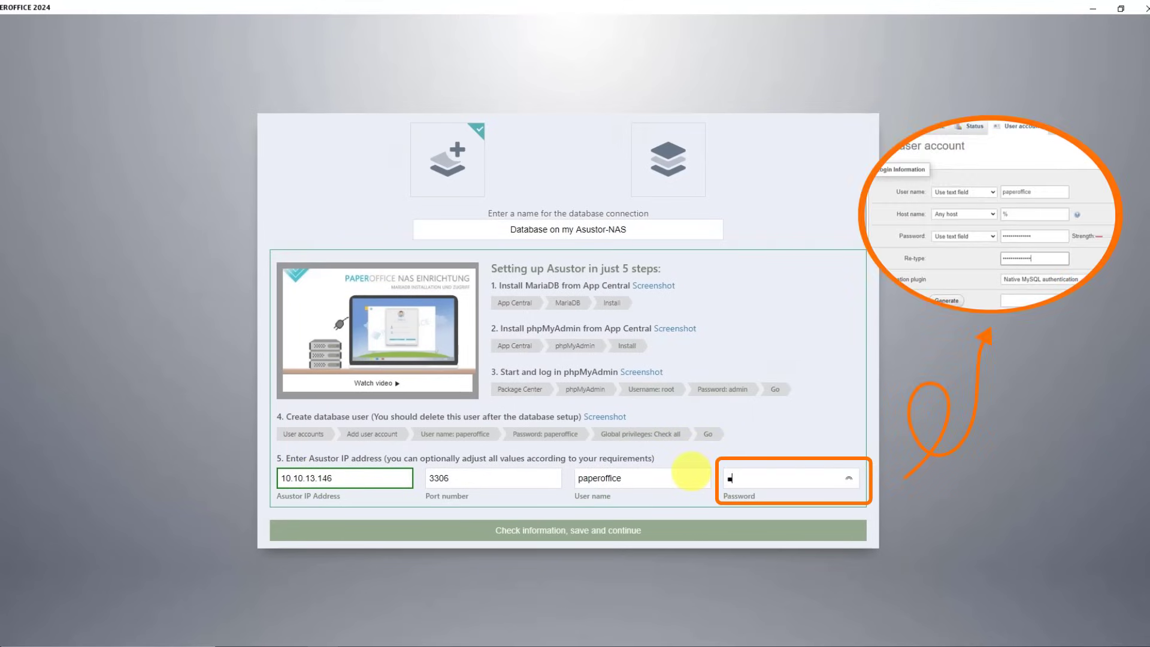
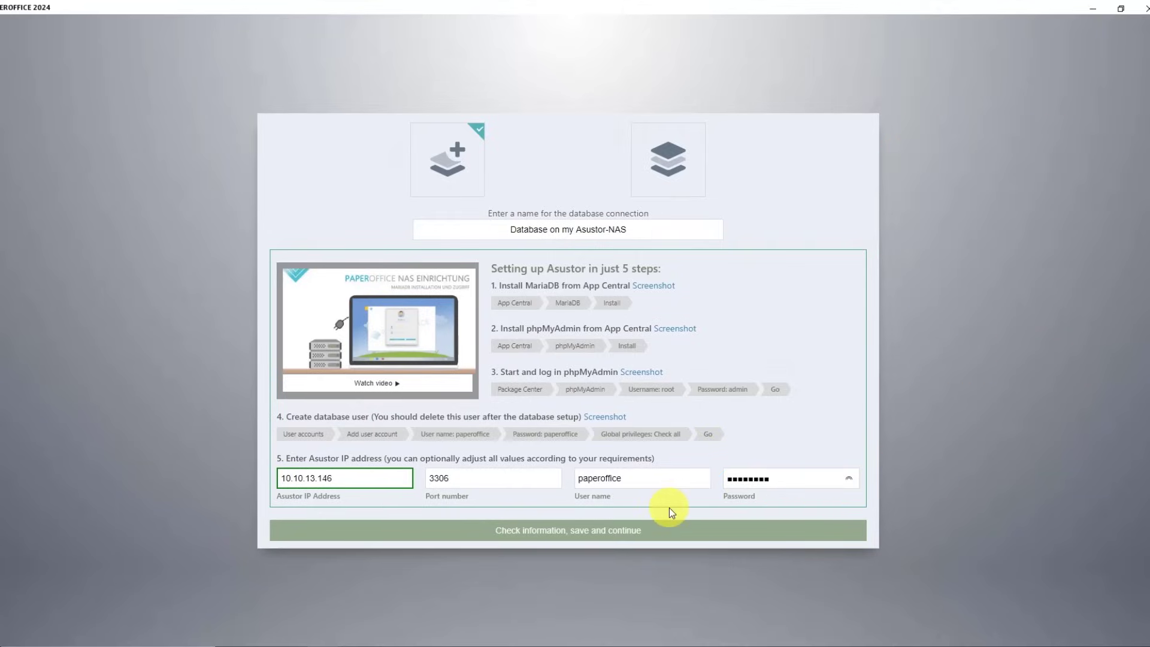
- Save the checked NAS connection details, finish the MasterKey step, and continue to the login dialog
{"action": "left_click", "coordinate": [653, 524]}
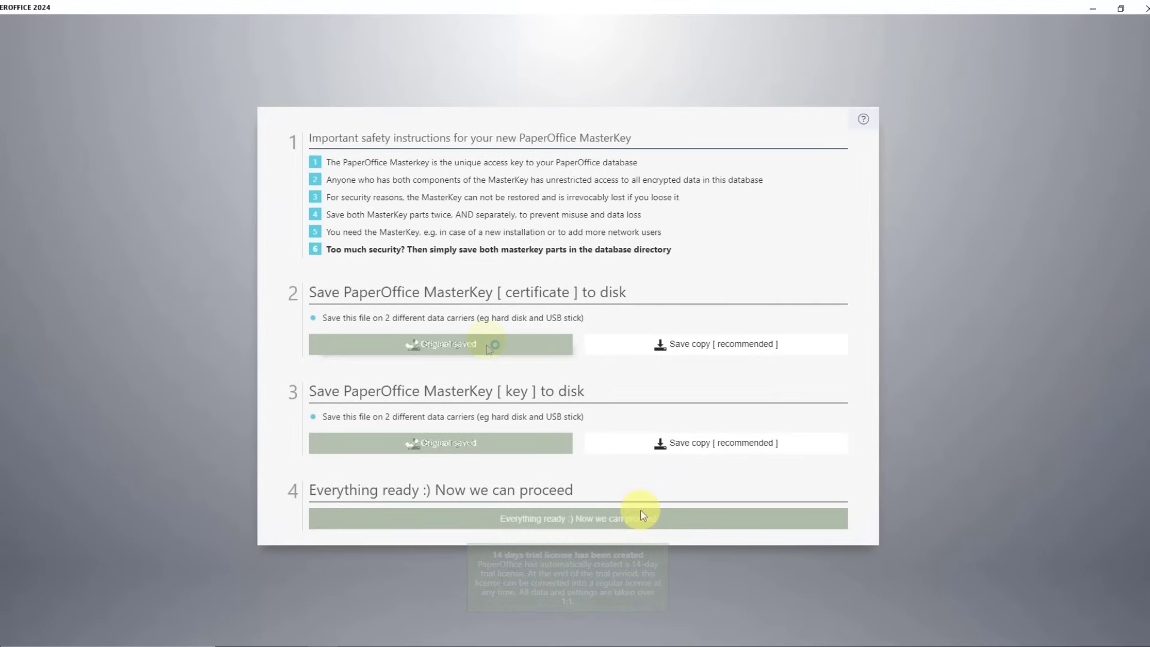
{"action": "left_click", "coordinate": [640, 514]}
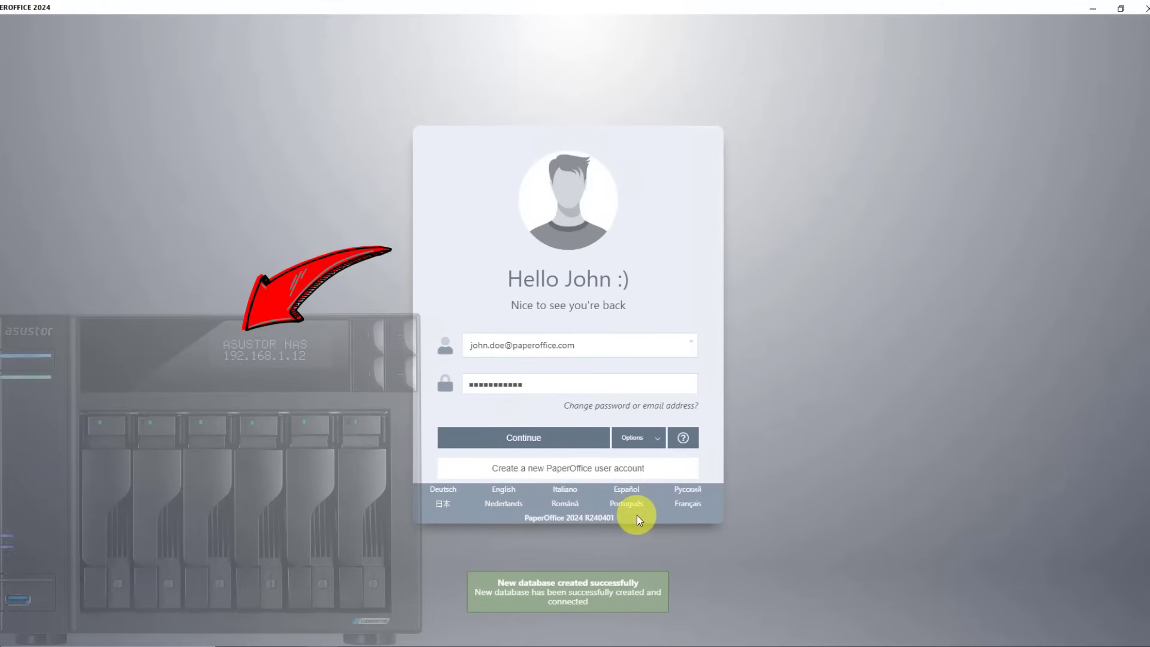
{"action": "left_click", "coordinate": [543, 438]}
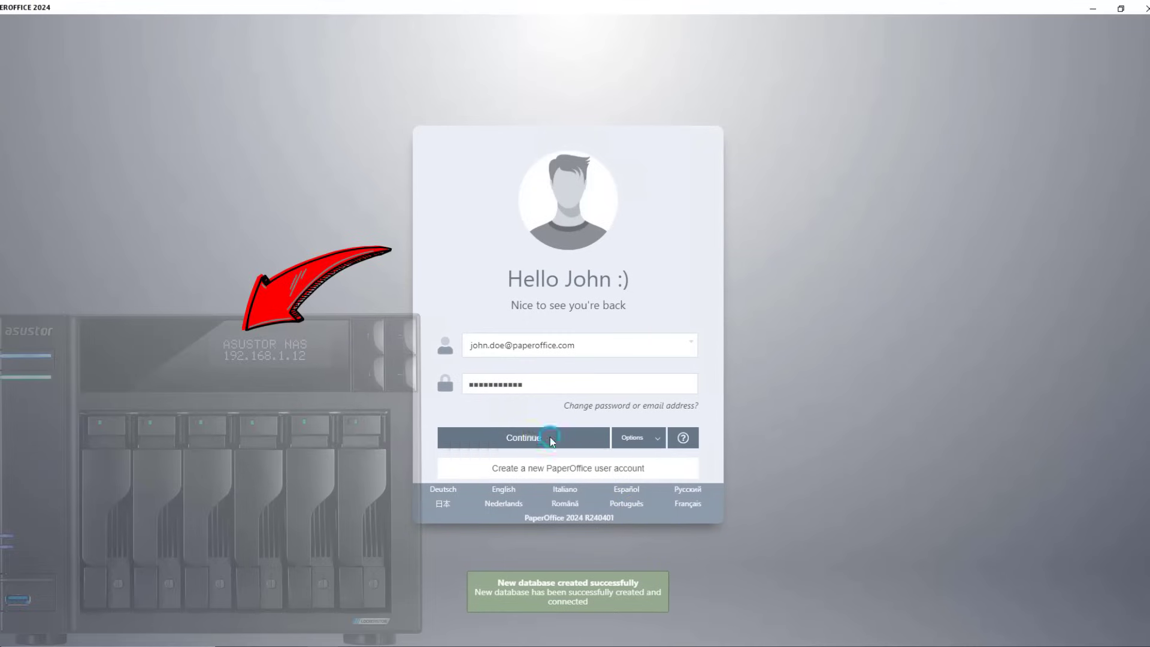